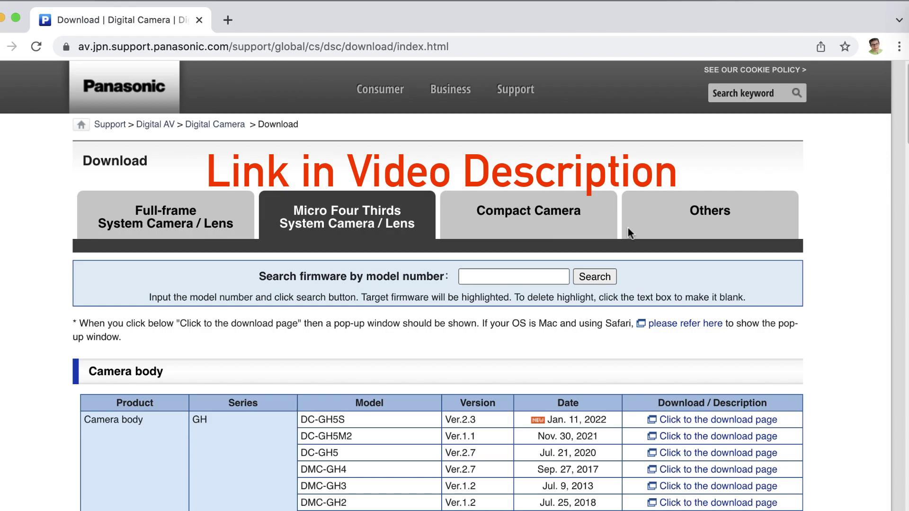
scroll(628, 228, down, 3)
scroll(627, 226, down, 5)
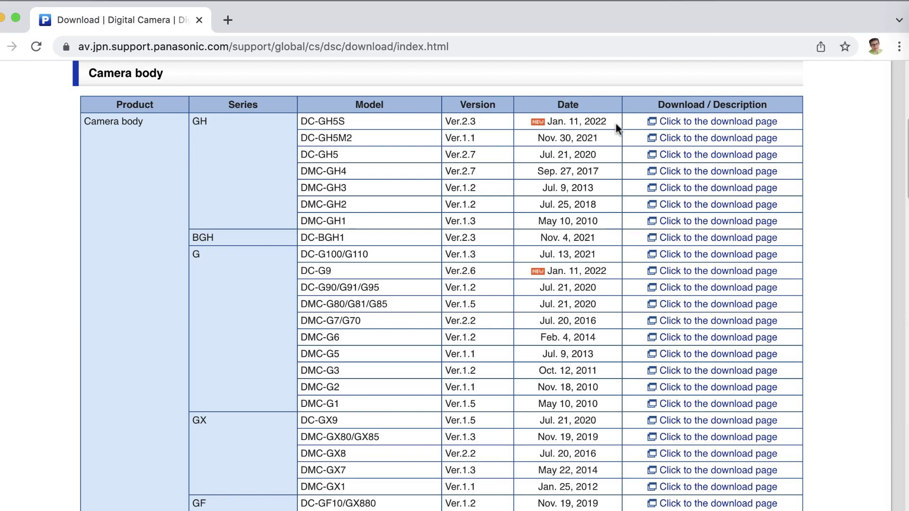
scroll(602, 282, down, 5)
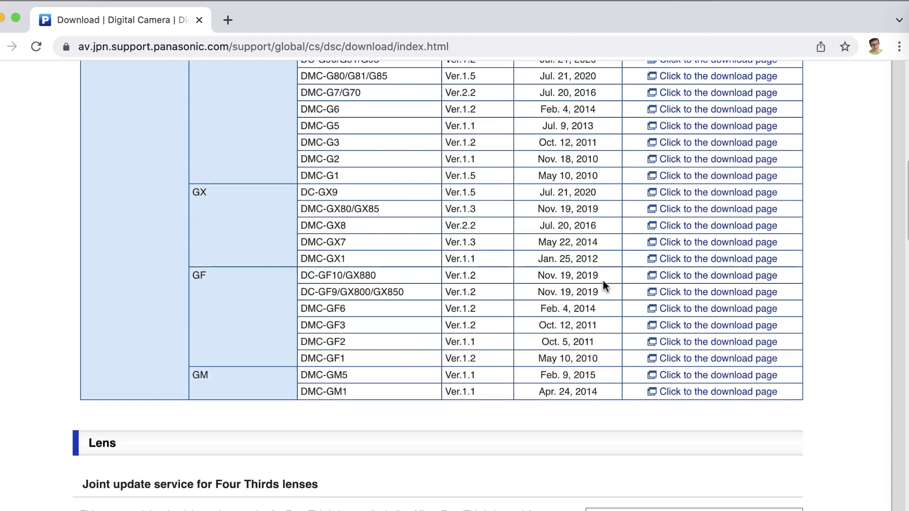
scroll(603, 282, down, 3)
scroll(603, 282, down, 6)
scroll(603, 280, down, 2)
scroll(603, 280, down, 4)
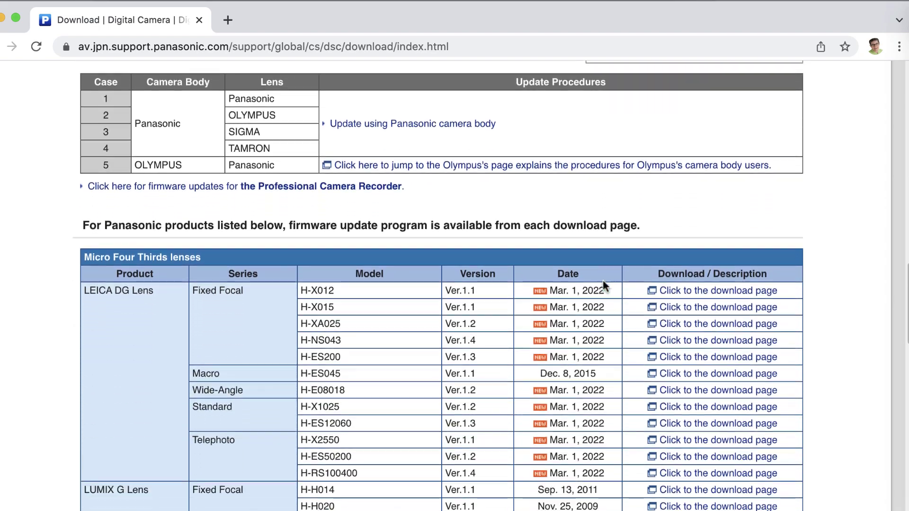
scroll(603, 280, down, 3)
scroll(602, 280, down, 2)
scroll(603, 282, down, 1)
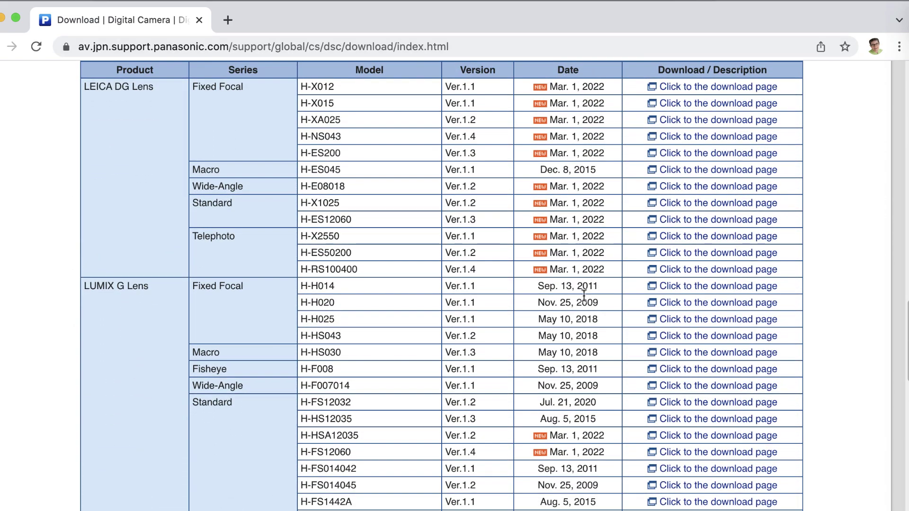
scroll(577, 321, down, 3)
scroll(578, 320, down, 1)
scroll(577, 321, down, 2)
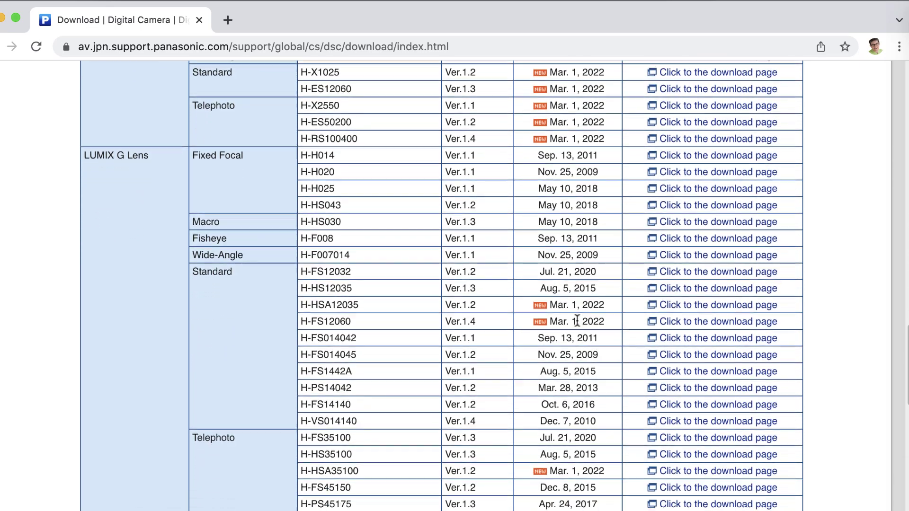
scroll(577, 320, down, 3)
scroll(577, 321, down, 1)
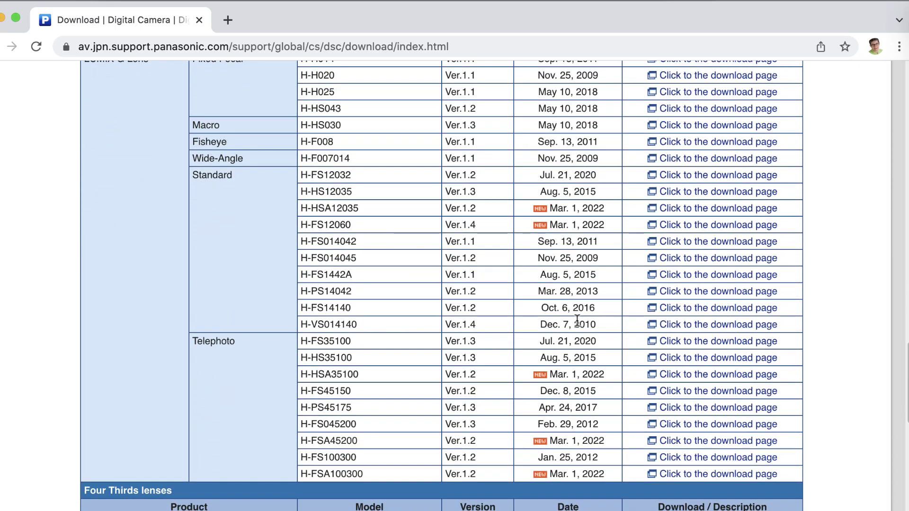
scroll(577, 320, down, 2)
scroll(577, 320, down, 2)
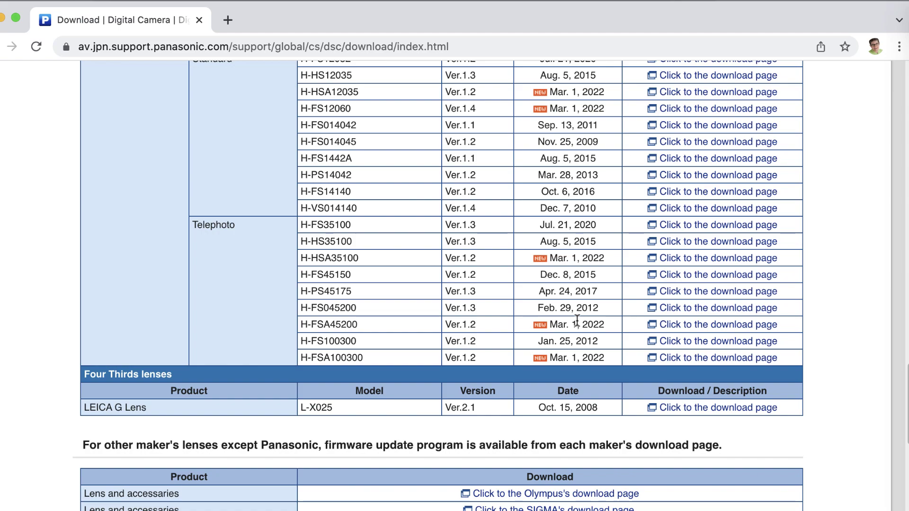
scroll(577, 320, up, 1)
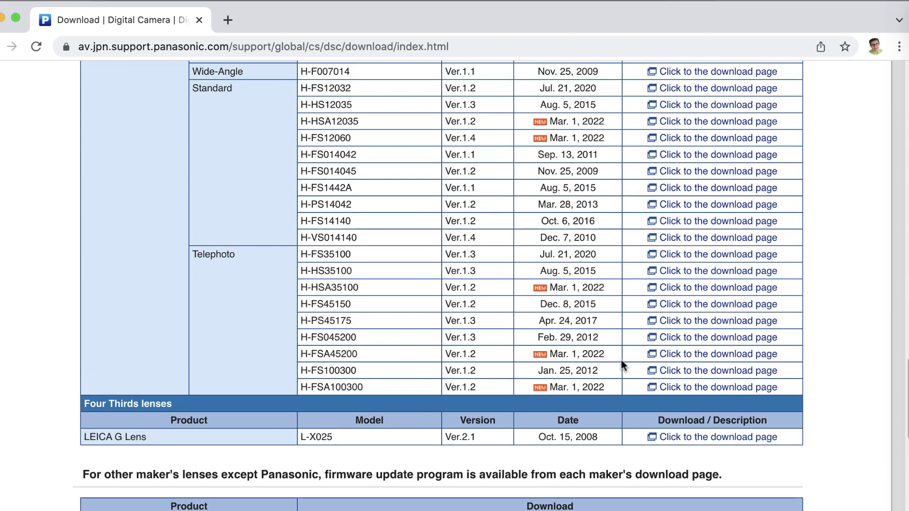
scroll(606, 320, up, 2)
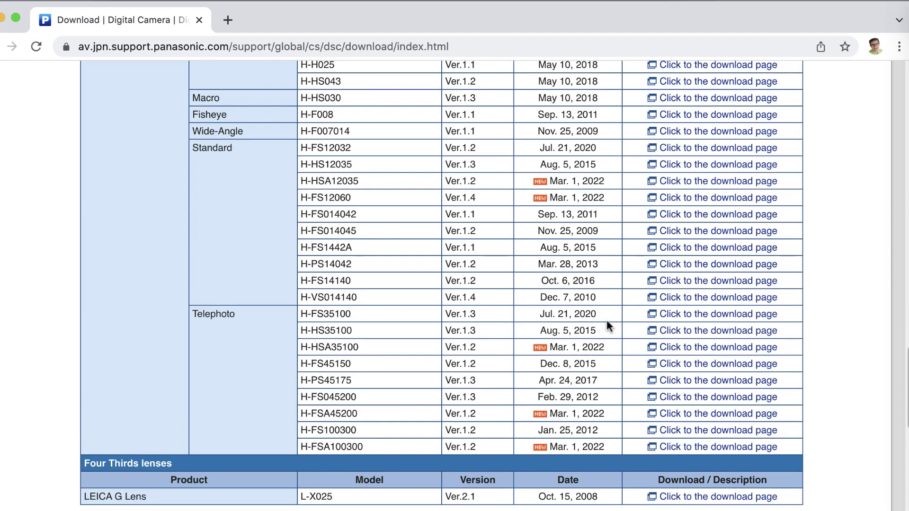
scroll(606, 320, up, 1)
scroll(607, 319, up, 3)
scroll(607, 319, up, 1)
scroll(606, 319, up, 2)
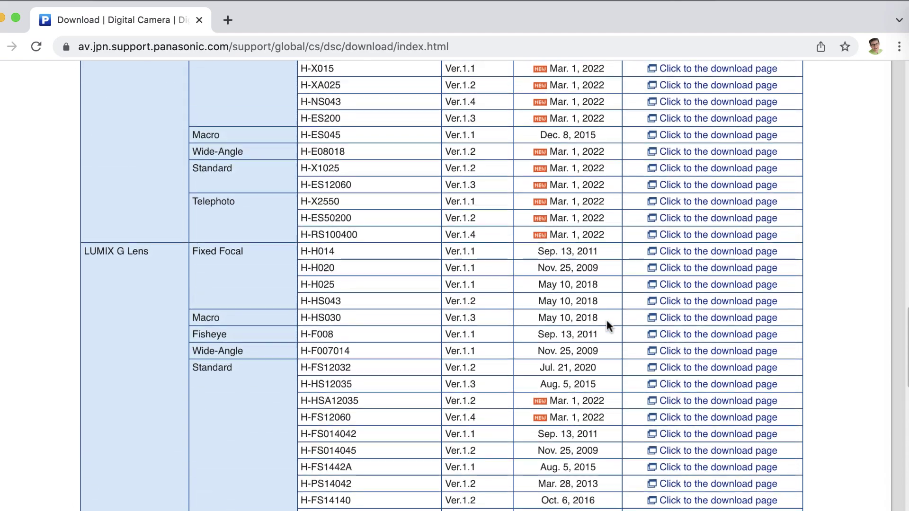
scroll(607, 320, up, 2)
scroll(606, 320, down, 1)
scroll(606, 320, down, 8)
scroll(606, 320, down, 2)
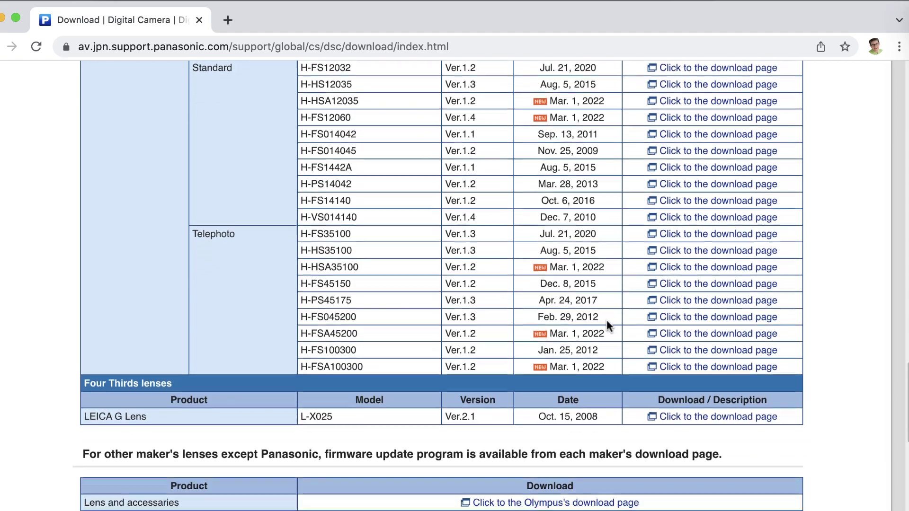
scroll(607, 319, down, 3)
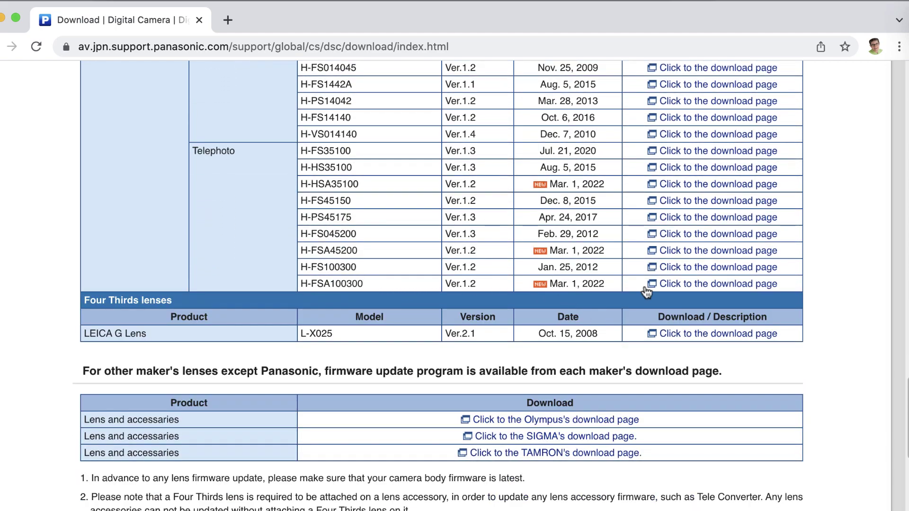
Download the H-FSA100300 firmware archive FSA100300V12.zip after accepting the license agreement.
click(723, 284)
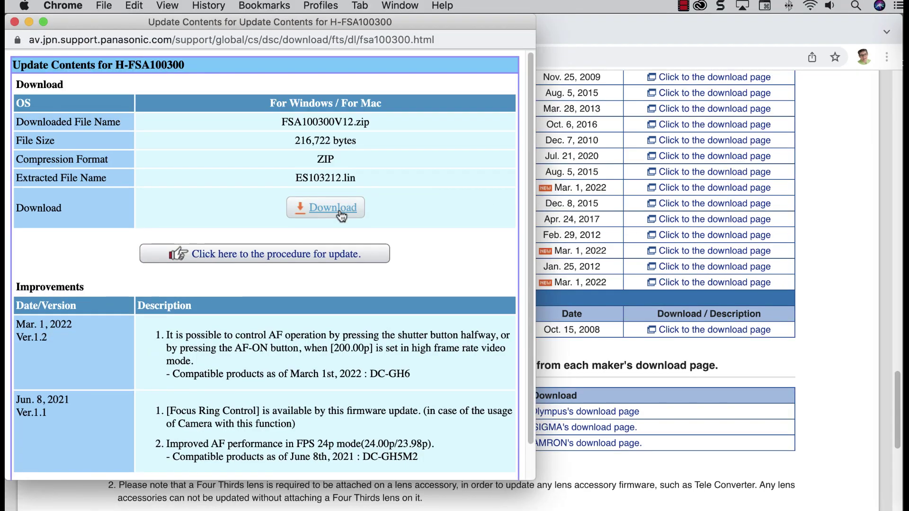
click(341, 215)
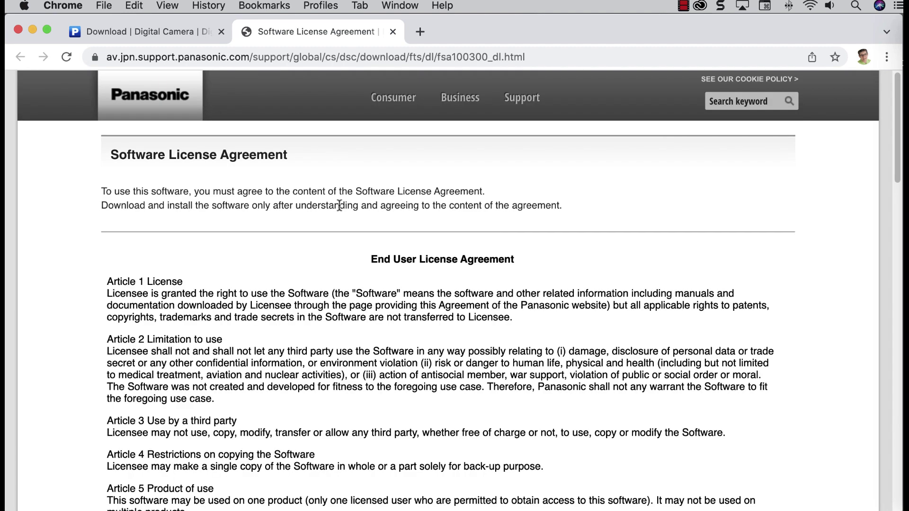
scroll(709, 324, down, 4)
scroll(710, 325, down, 3)
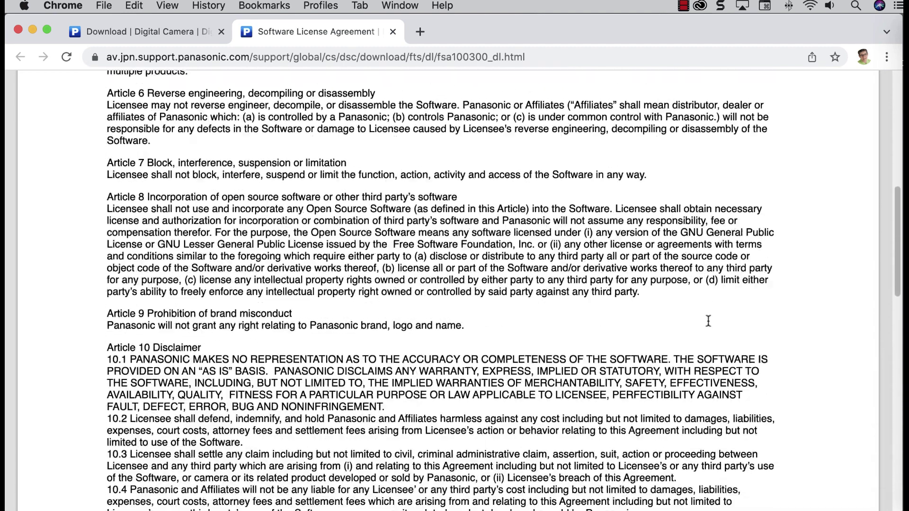
scroll(708, 320, down, 3)
scroll(707, 320, down, 4)
scroll(682, 320, down, 3)
scroll(709, 325, down, 3)
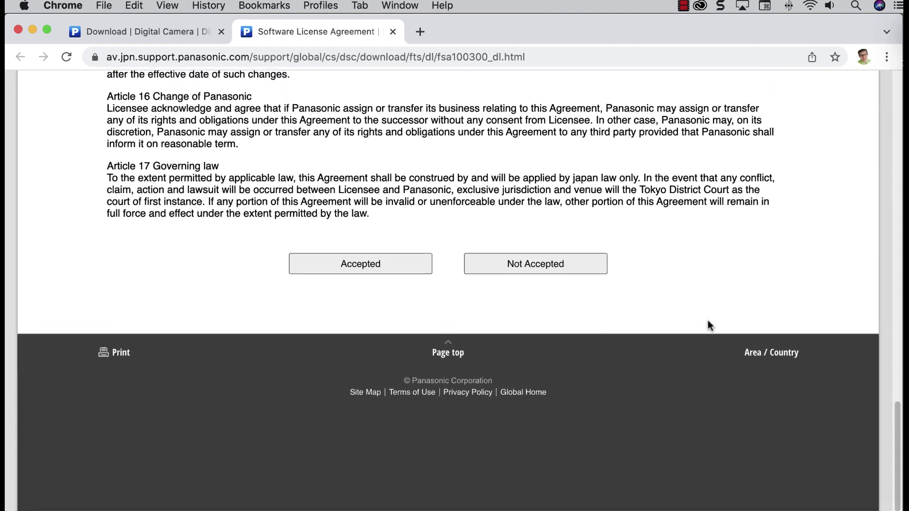
click(364, 267)
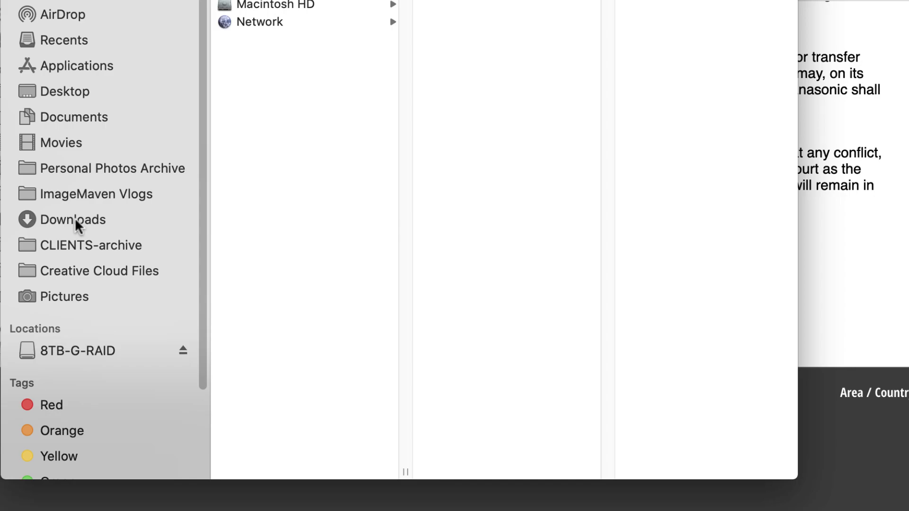
Extract FSA100300V12.zip in the Downloads folder to get ES103212.lin.
click(74, 218)
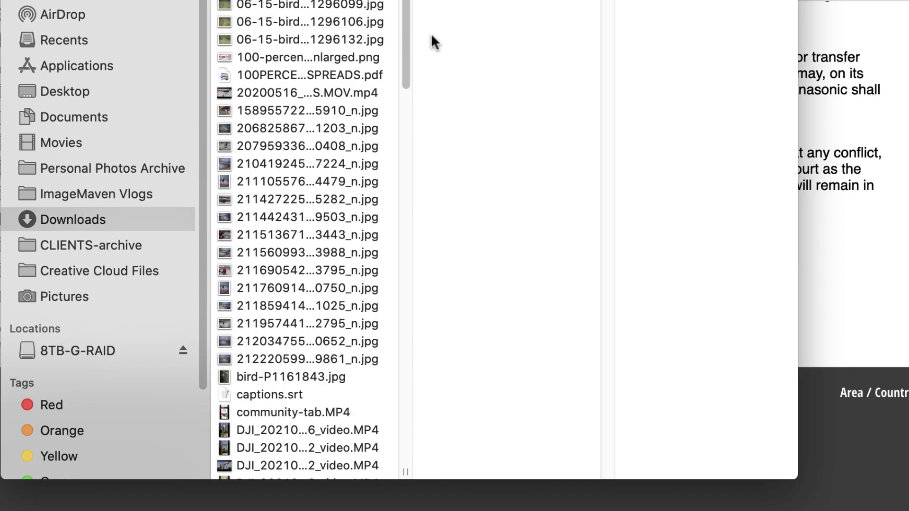
drag(403, 34, 407, 108)
click(239, 152)
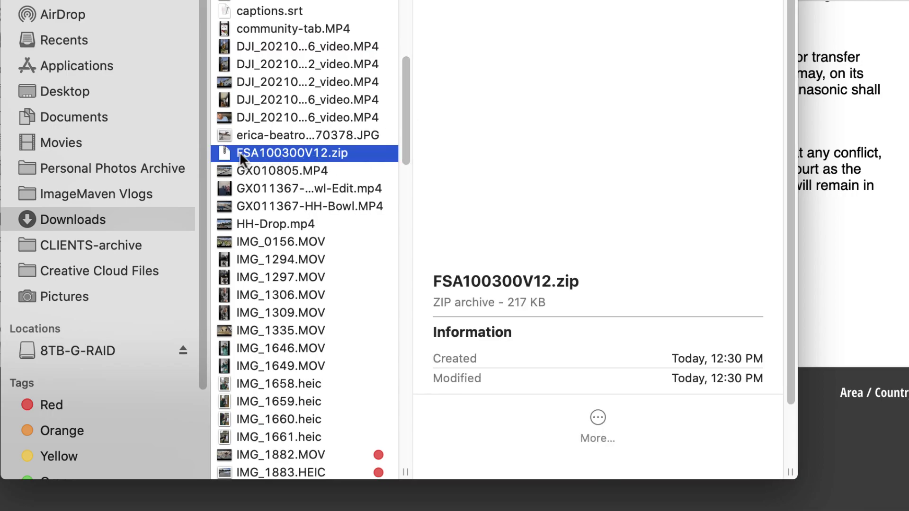
double_click(223, 155)
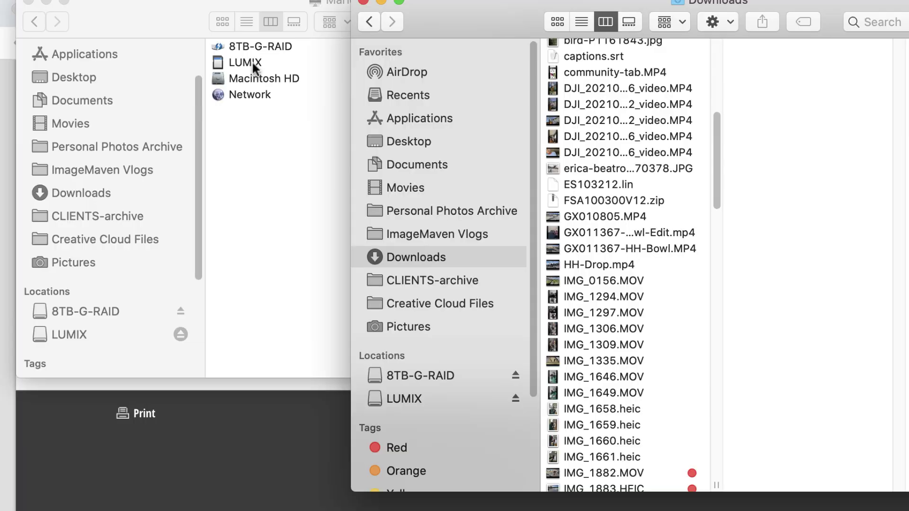
Arrange the LUMIX card and Downloads windows side by side, then copy ES103212.lin to the card's root.
click(253, 62)
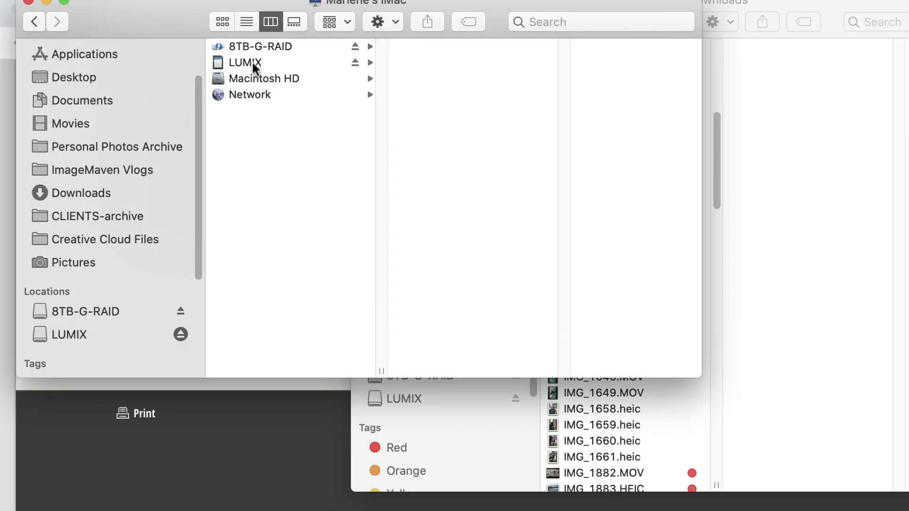
drag(696, 375, 552, 378)
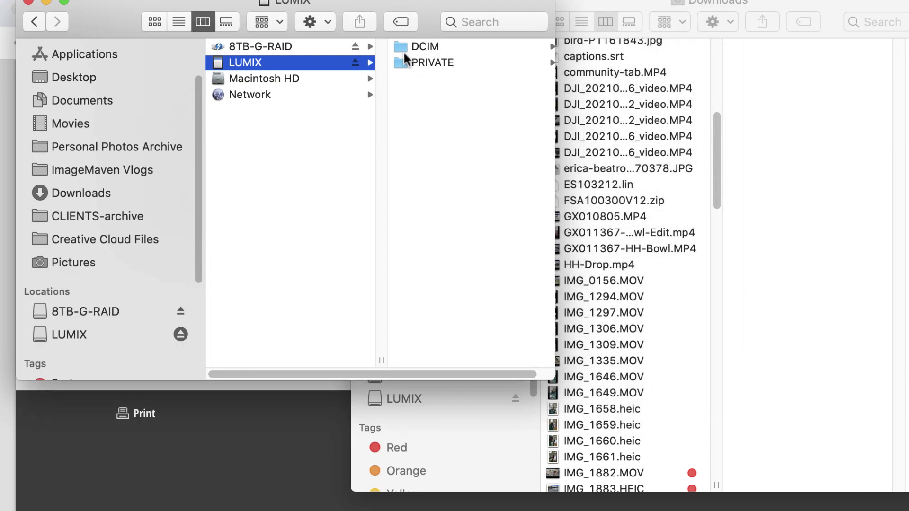
scroll(436, 140, right, 2)
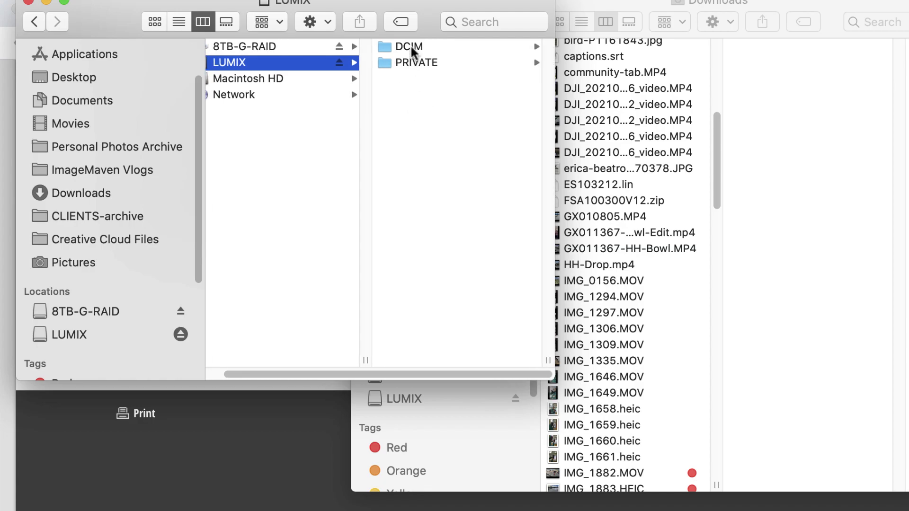
drag(559, 183, 767, 187)
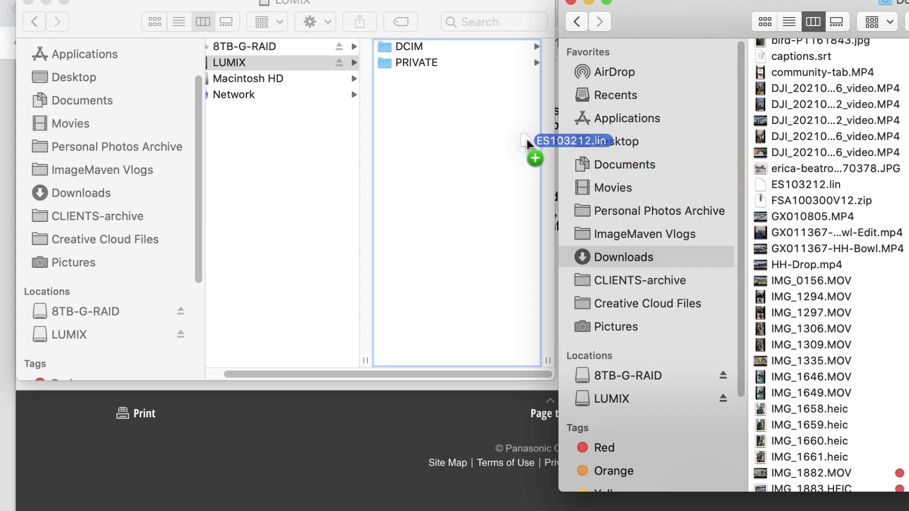
drag(764, 188, 405, 141)
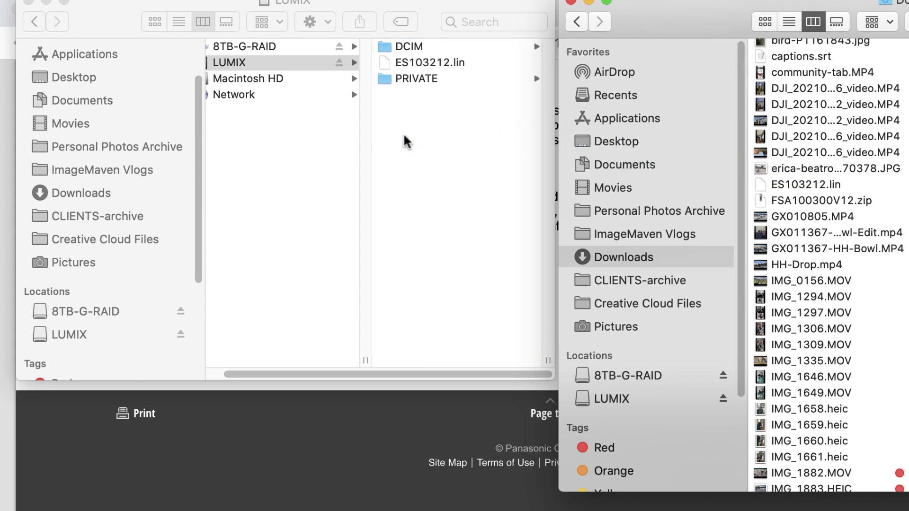